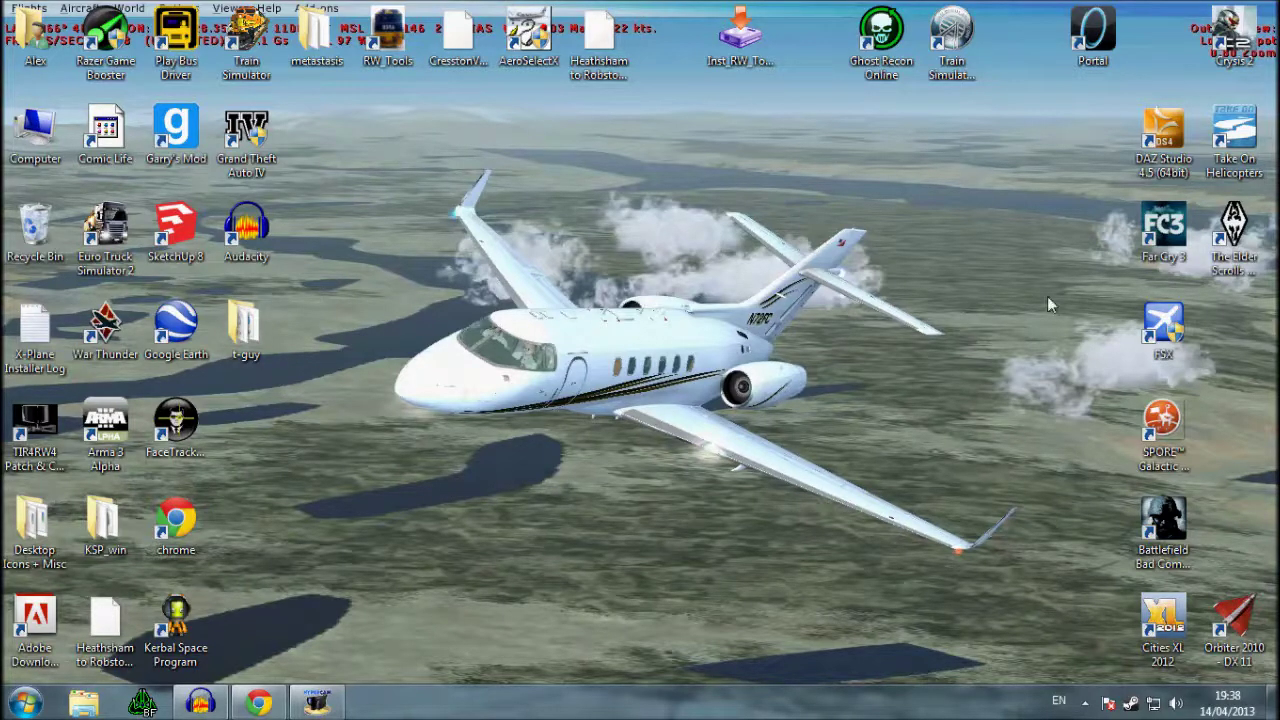
Browse the Audacity home page and download page in Chrome, then close the Audacity tab
click(297, 695)
scroll(297, 203, up, 1)
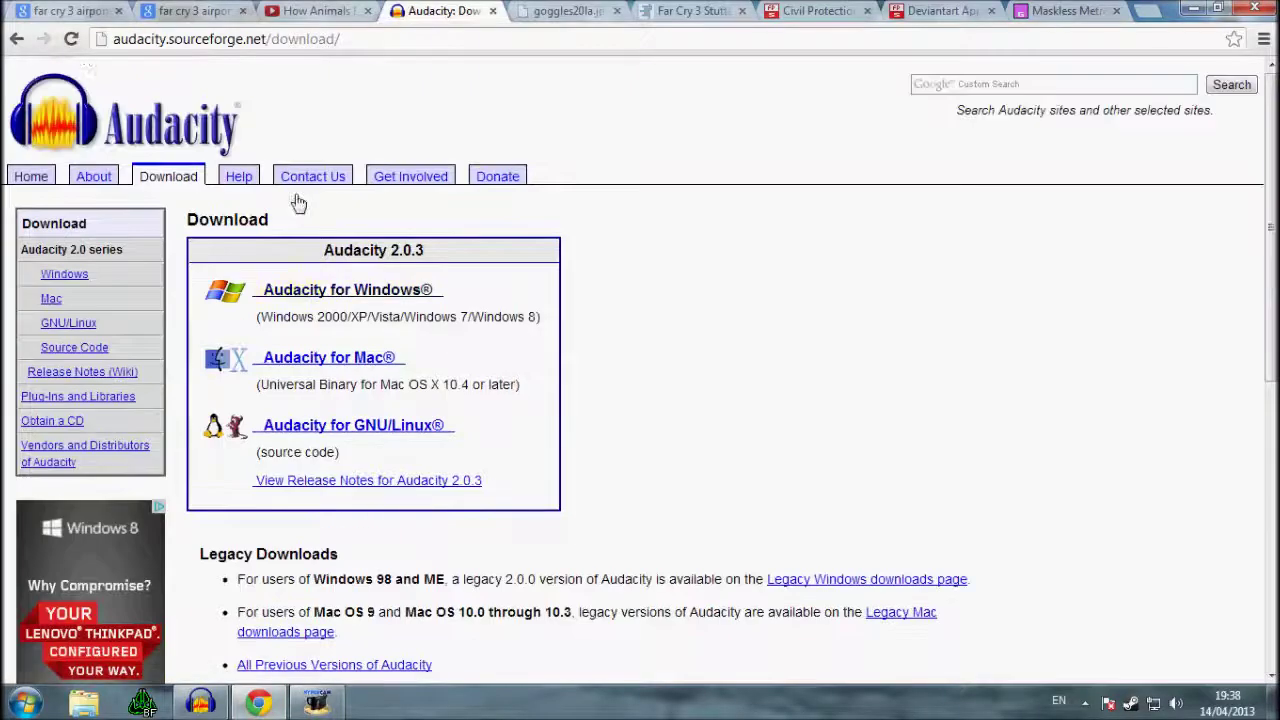
click(108, 84)
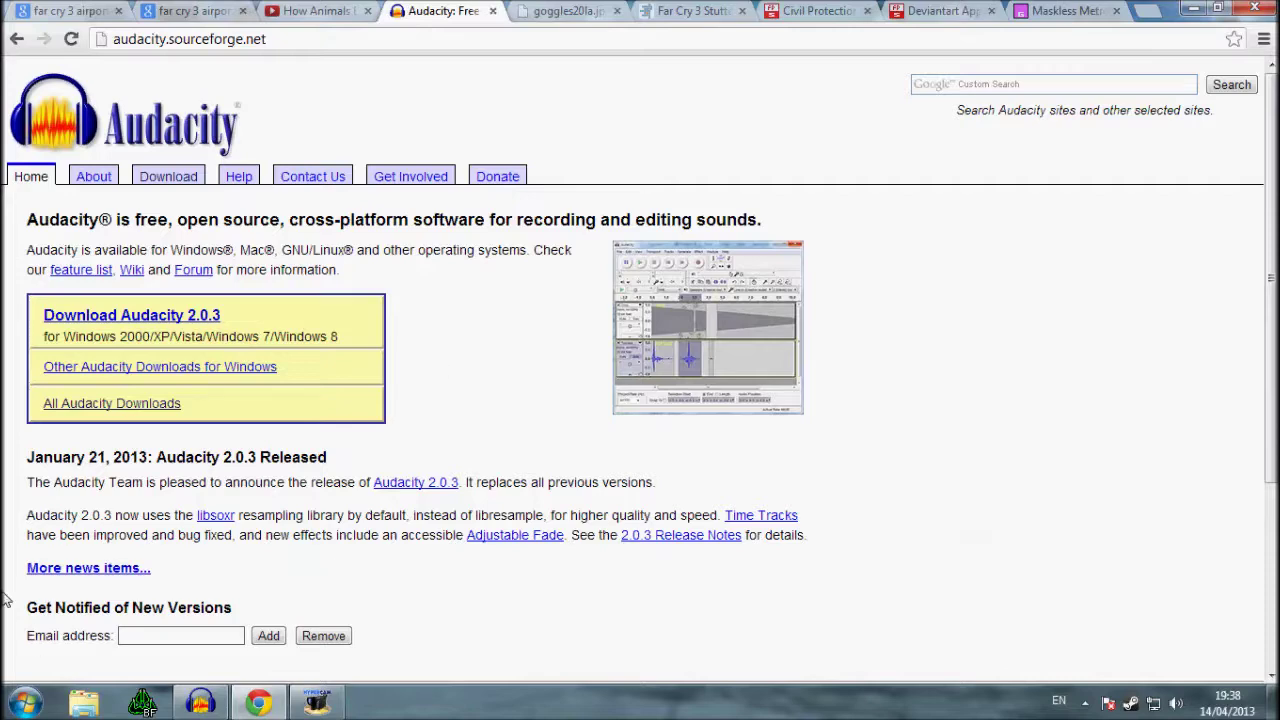
click(181, 176)
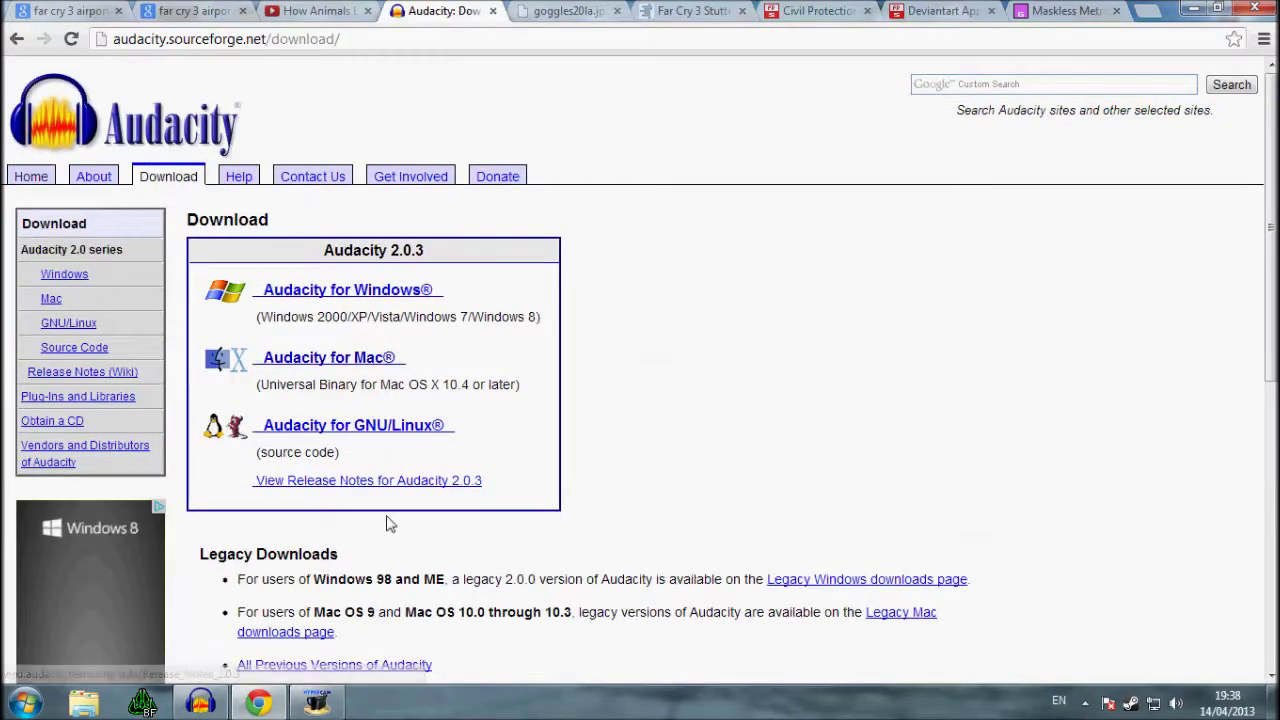
scroll(389, 518, down, 5)
scroll(491, 551, up, 5)
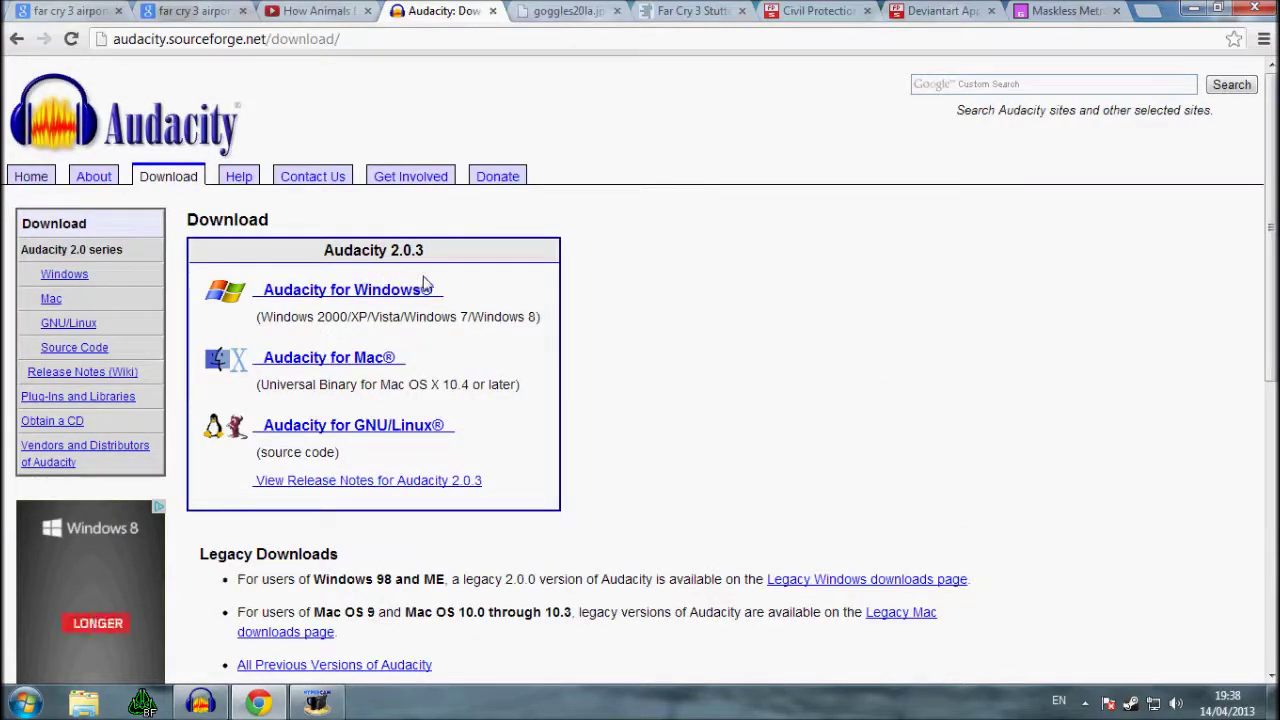
click(493, 10)
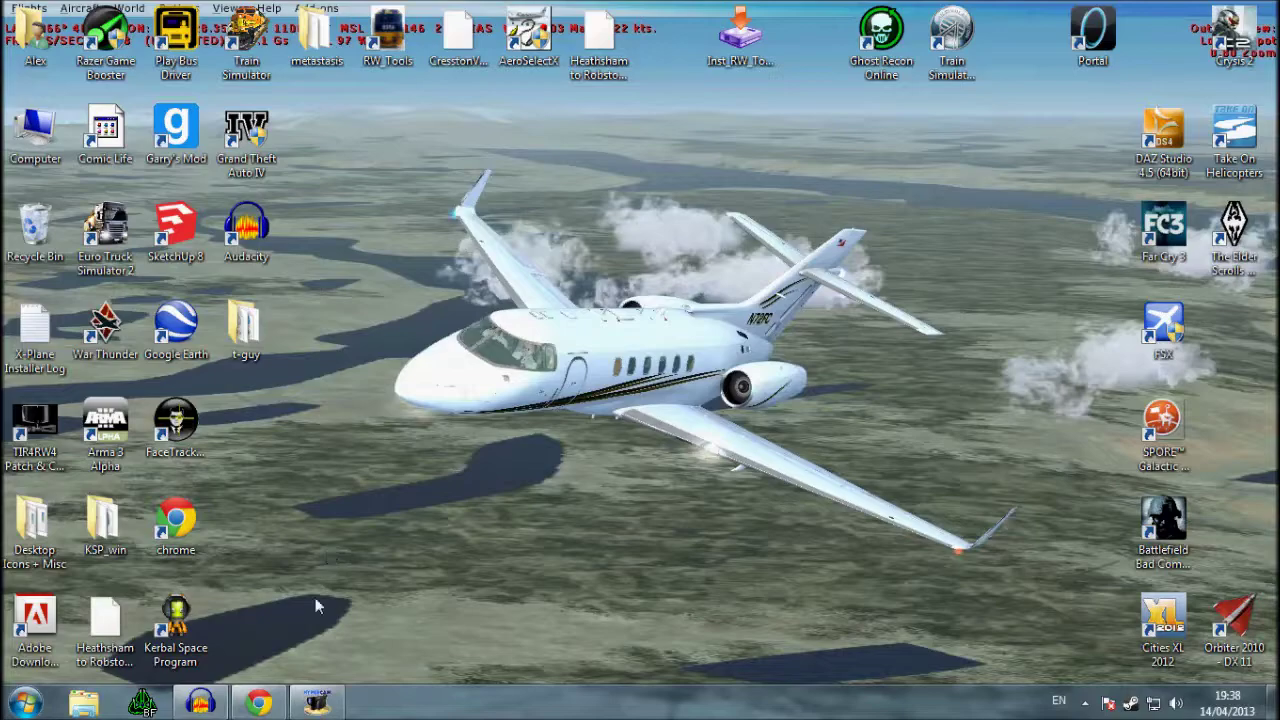
Launch Audacity from the taskbar and start recording a new voice clip
click(201, 703)
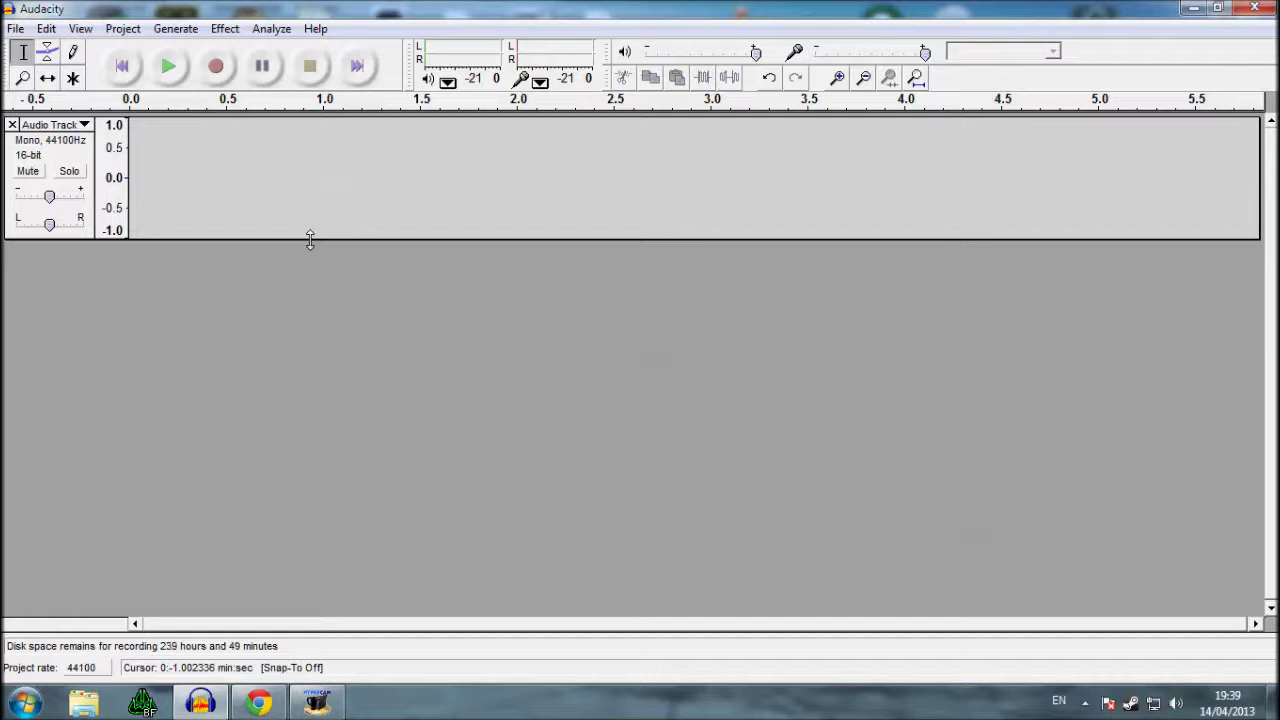
click(222, 77)
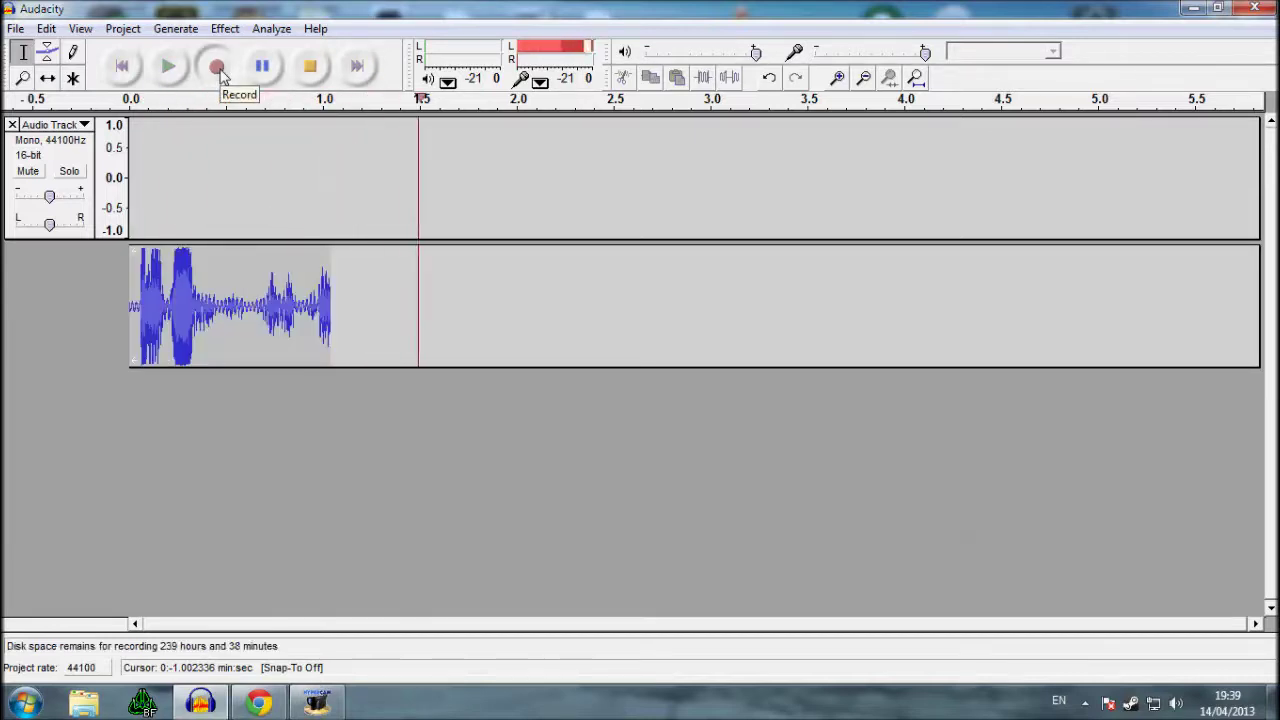
Stop the roughly 2.8-second voice recording, play it back, and select all the audio
click(311, 68)
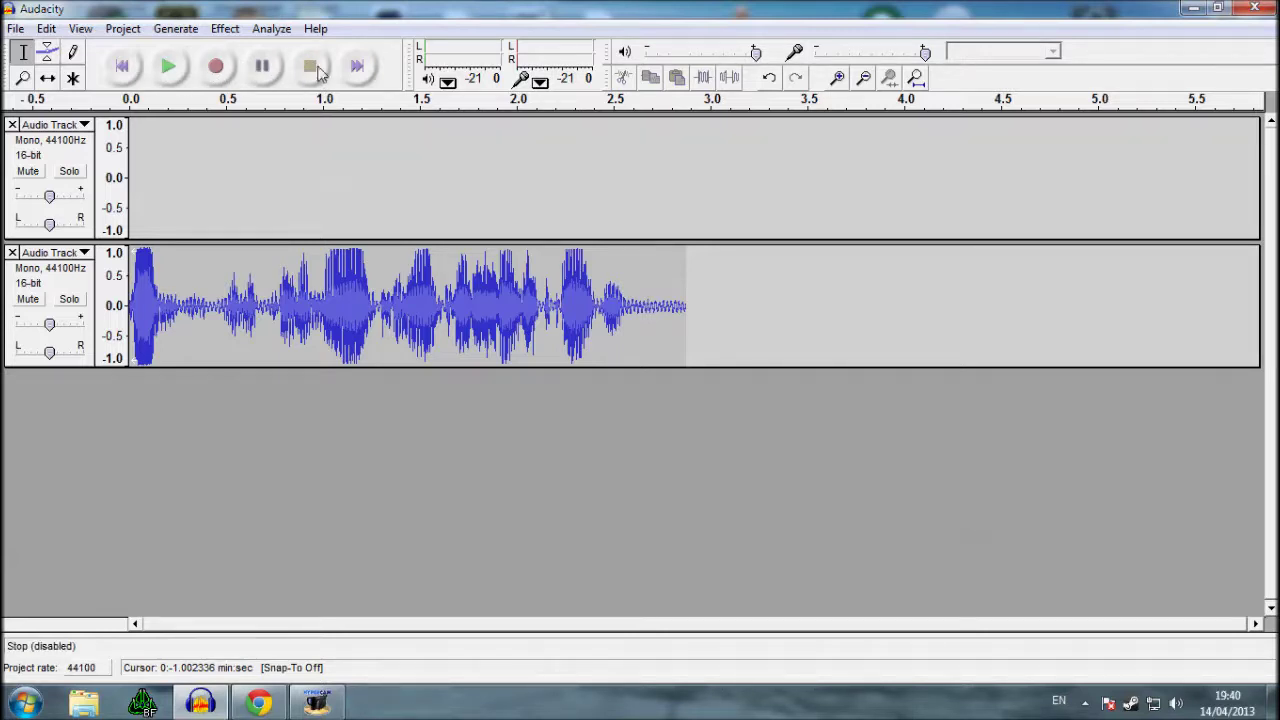
click(171, 66)
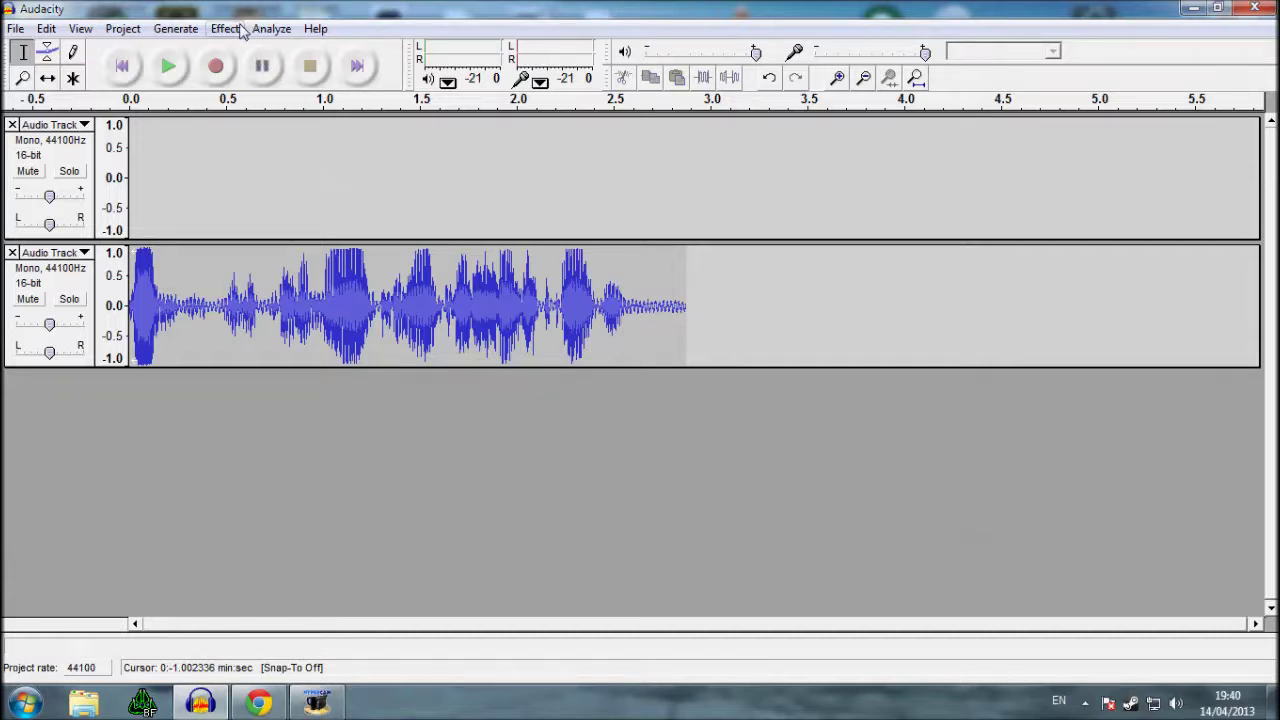
key(ctrl+a)
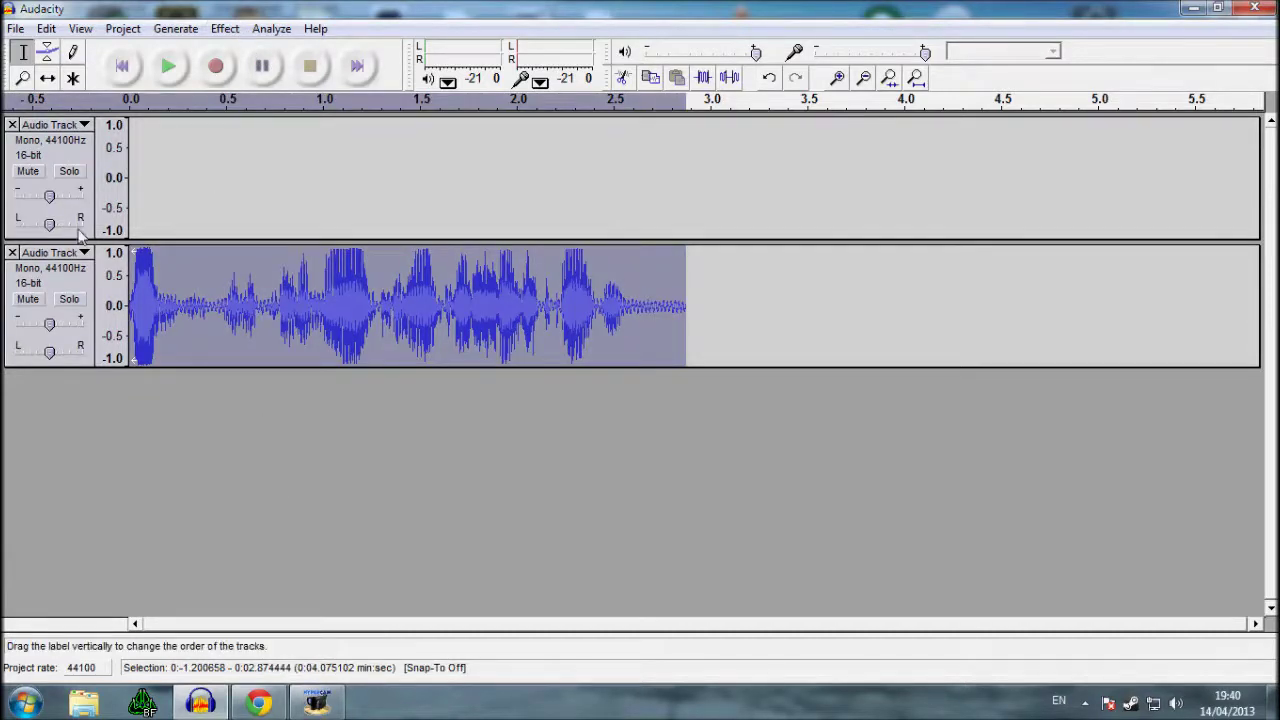
Delete the empty track and lower the clip's pitch to E, −30% (about −6.17 semitones)
click(12, 125)
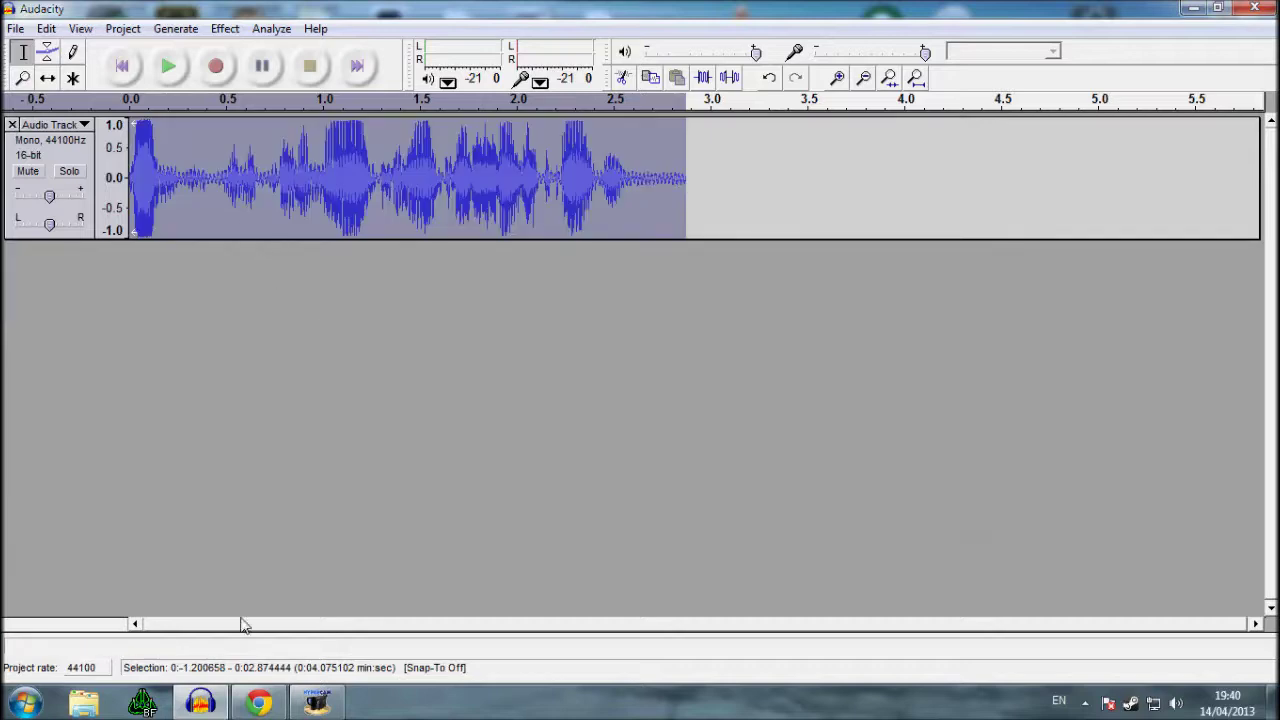
click(225, 28)
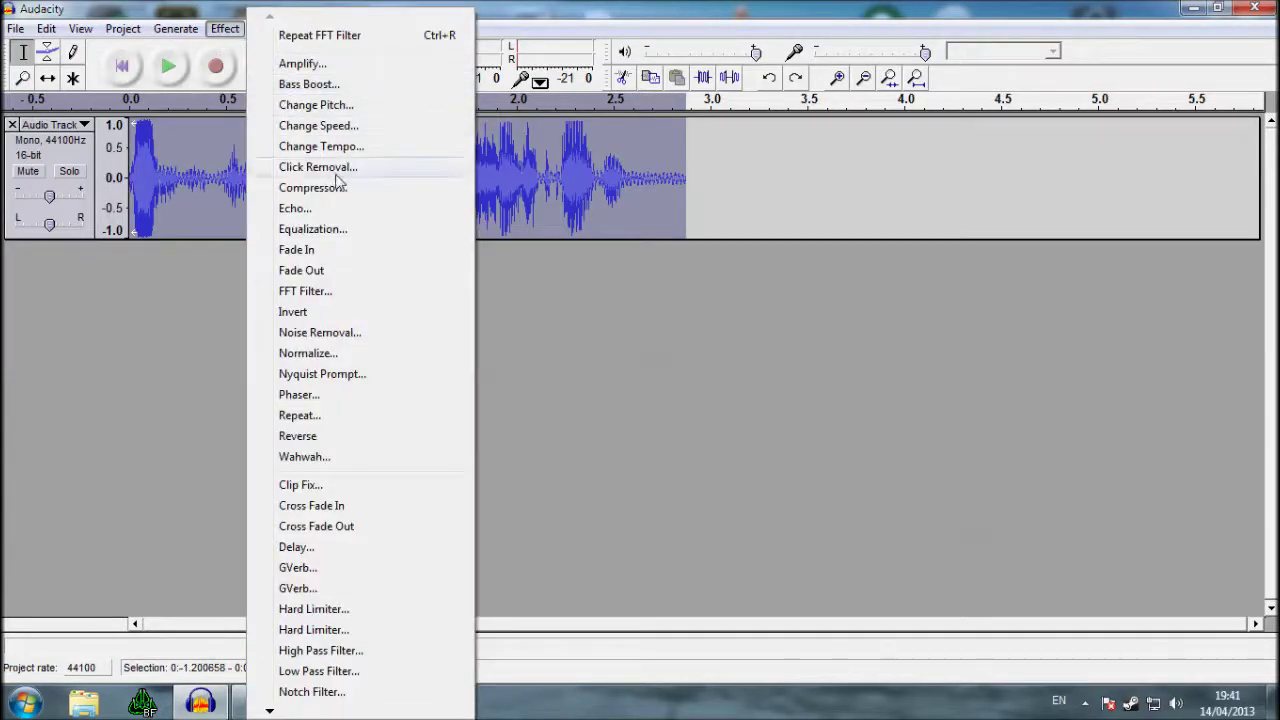
click(330, 105)
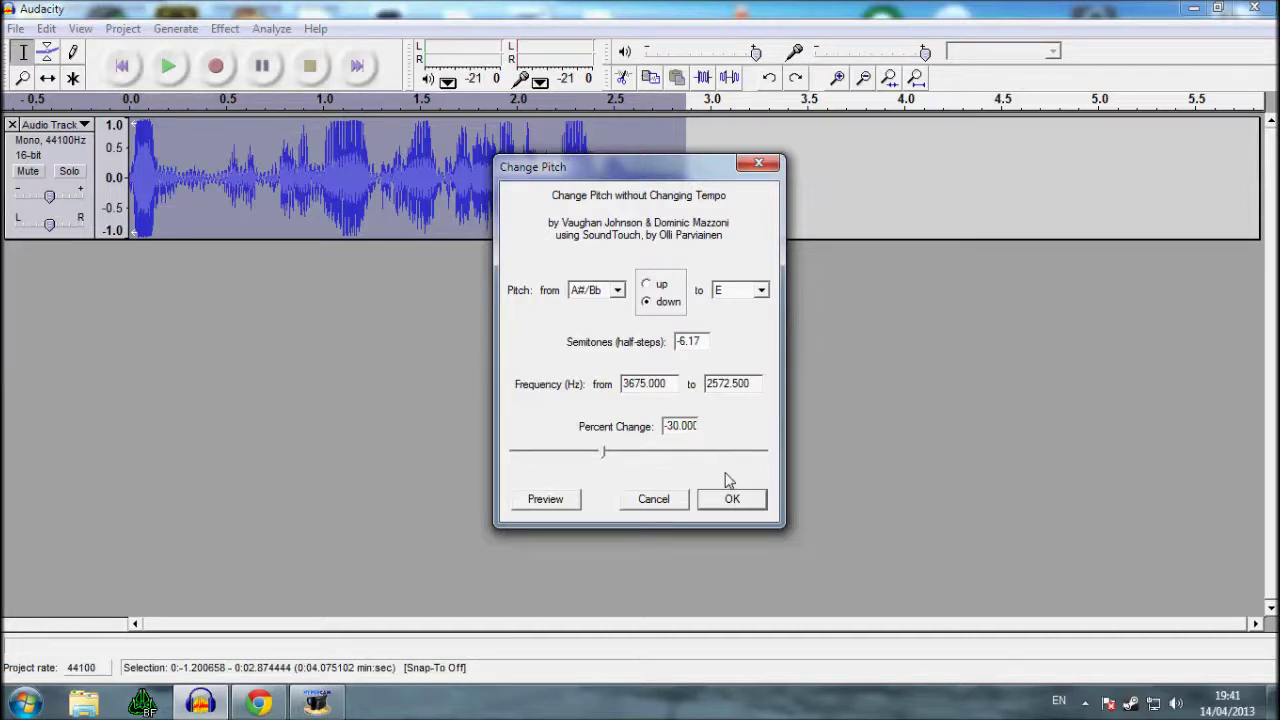
click(731, 498)
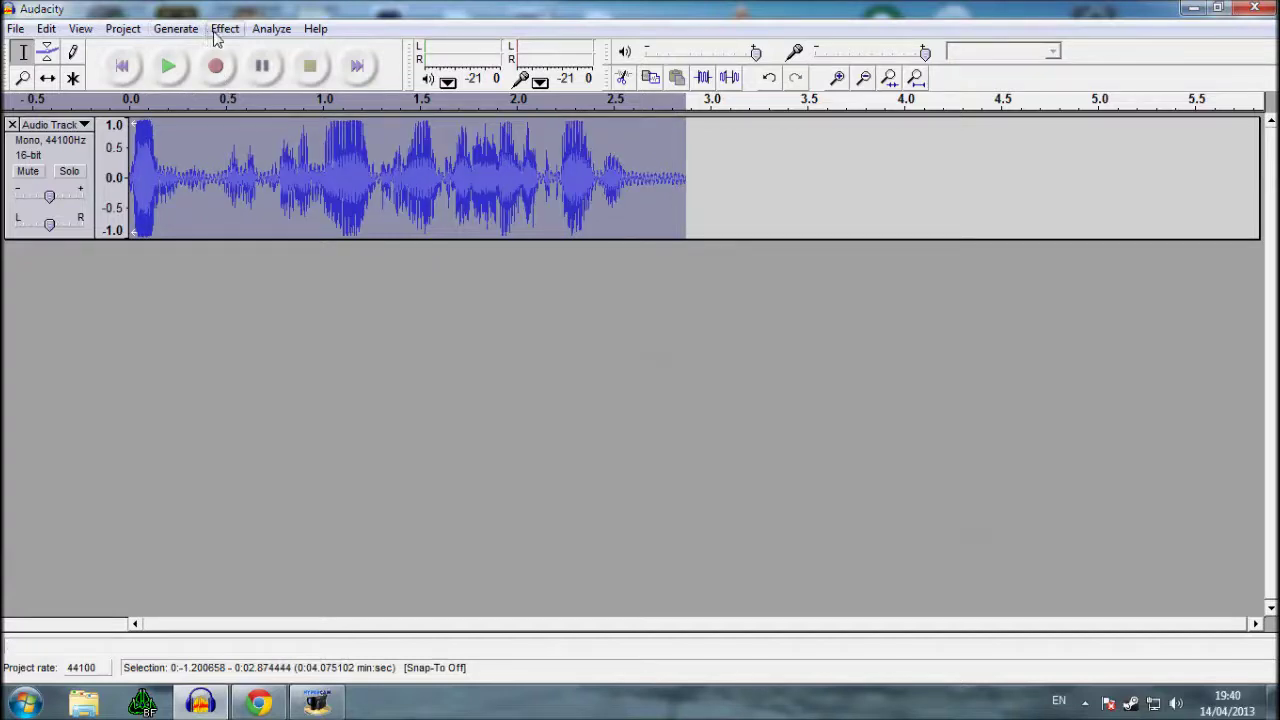
click(215, 30)
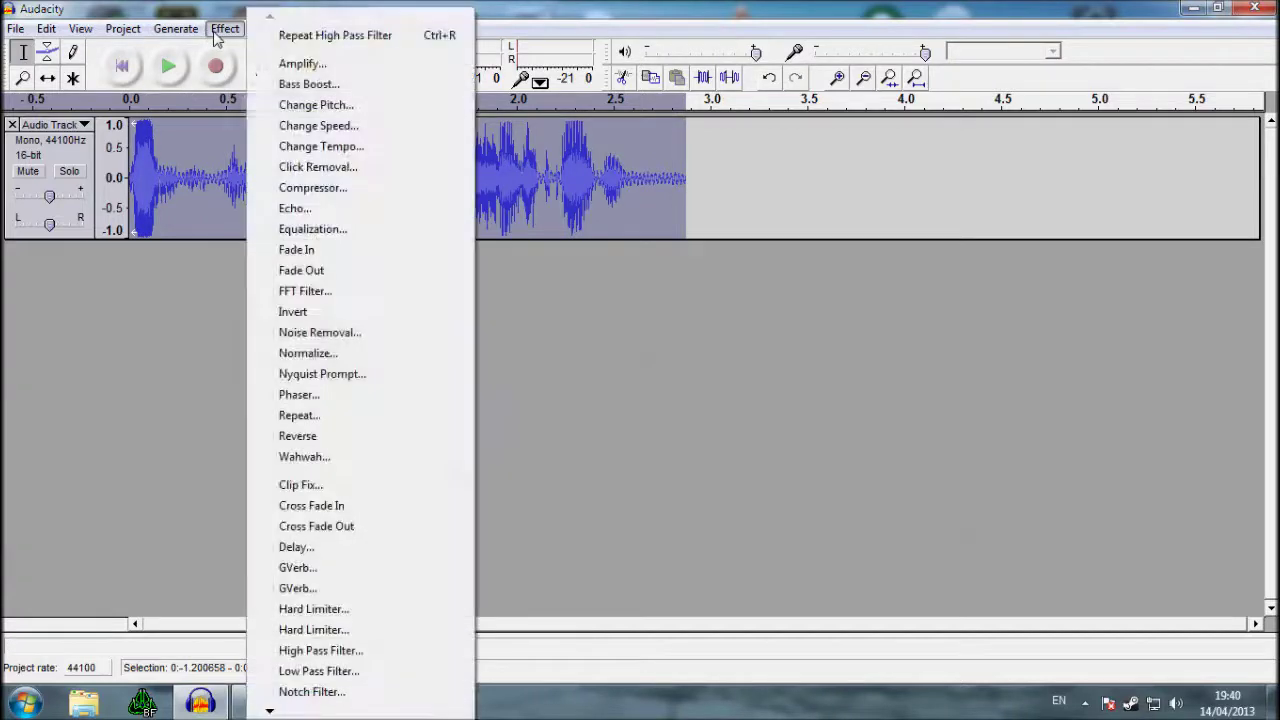
Apply an FFT Filter boosting frequencies up to 10000 Hz by 12 dB and cutting above 15000 Hz
click(302, 291)
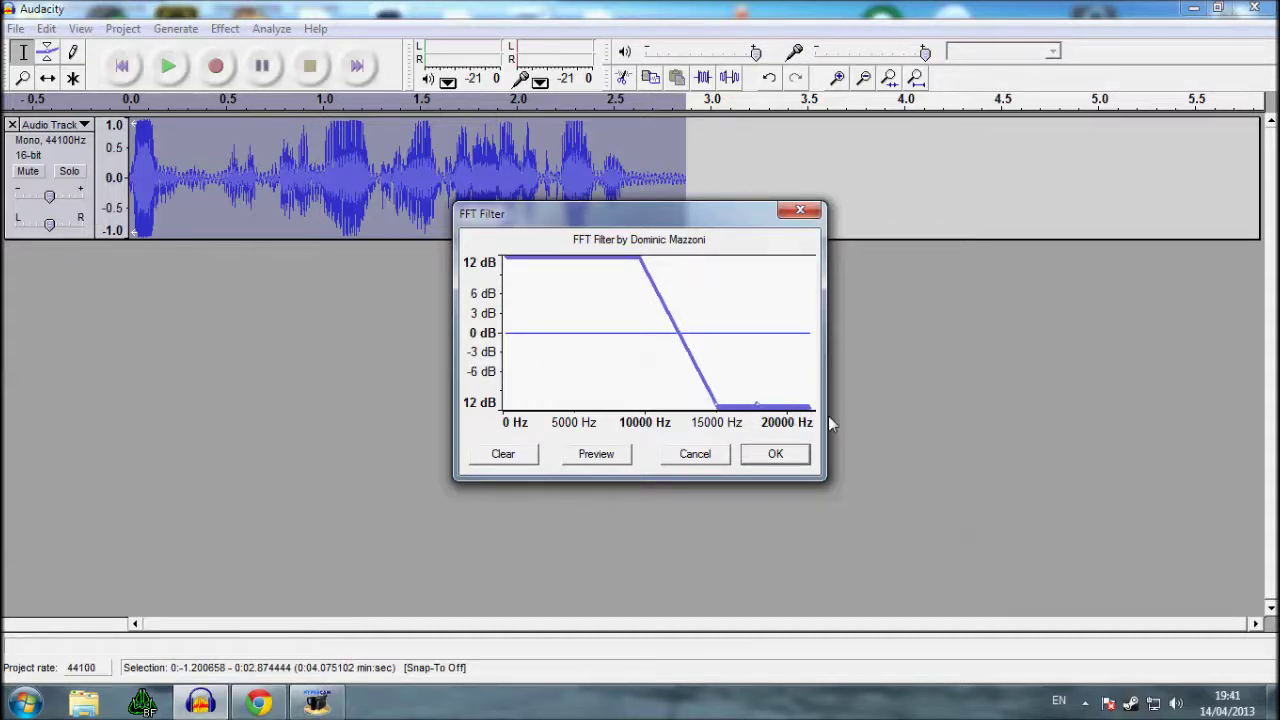
click(776, 454)
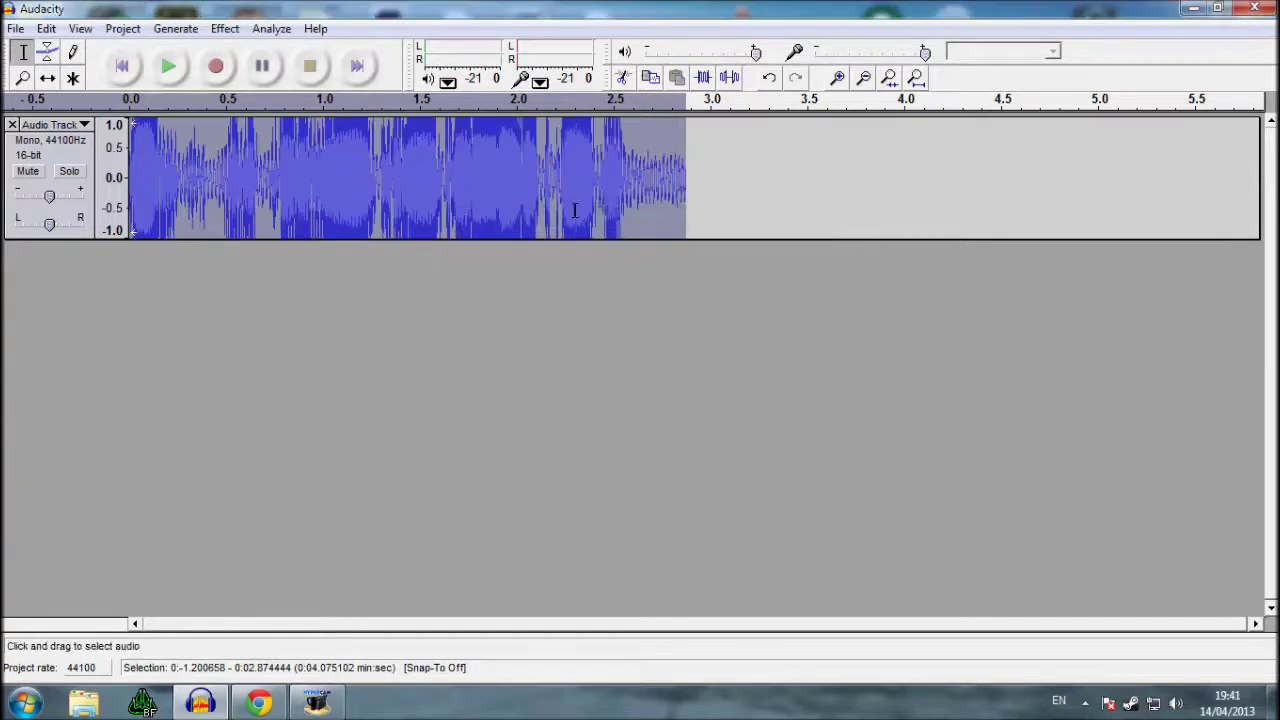
Dismiss the High Pass Filter without applying it and undo the FFT Filter
click(222, 29)
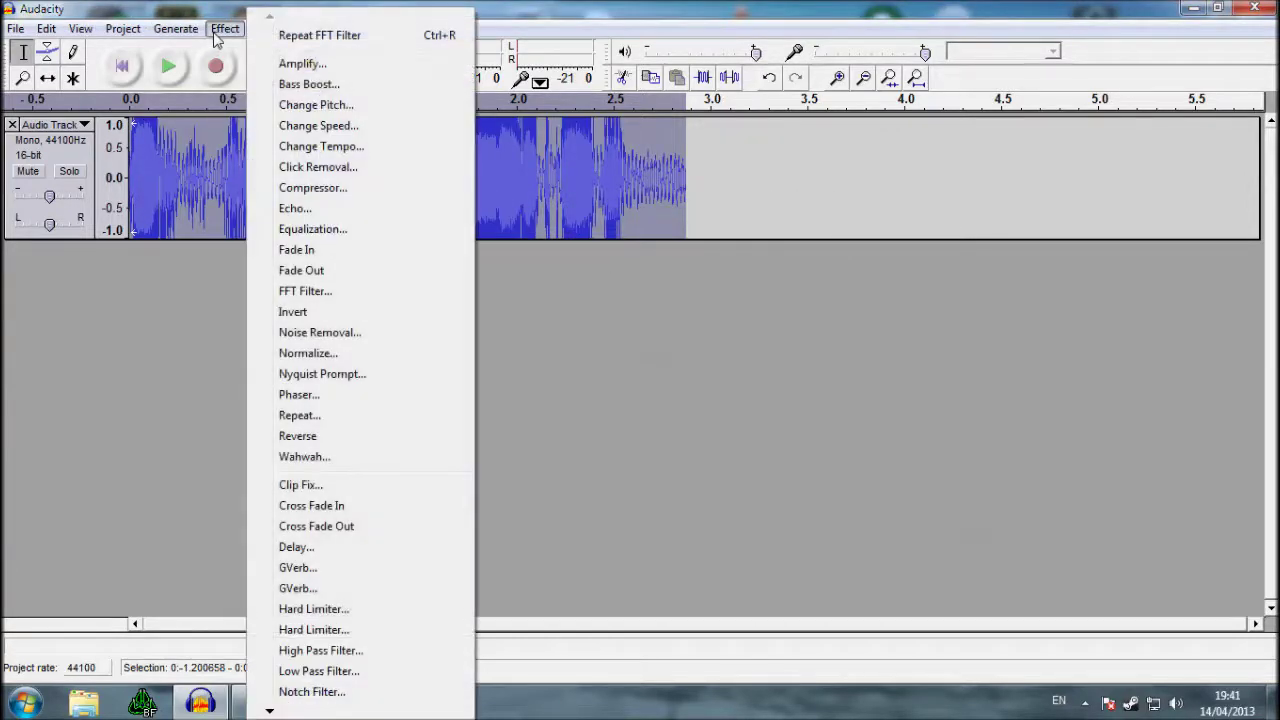
click(316, 650)
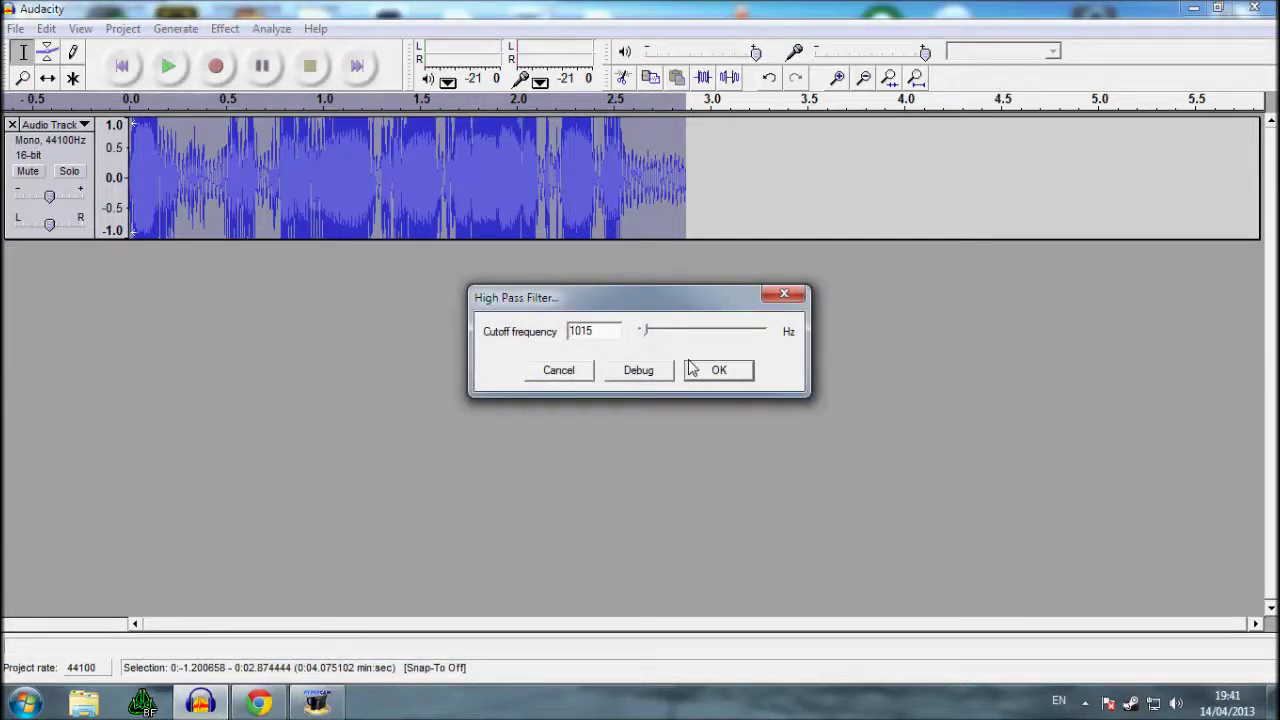
click(784, 296)
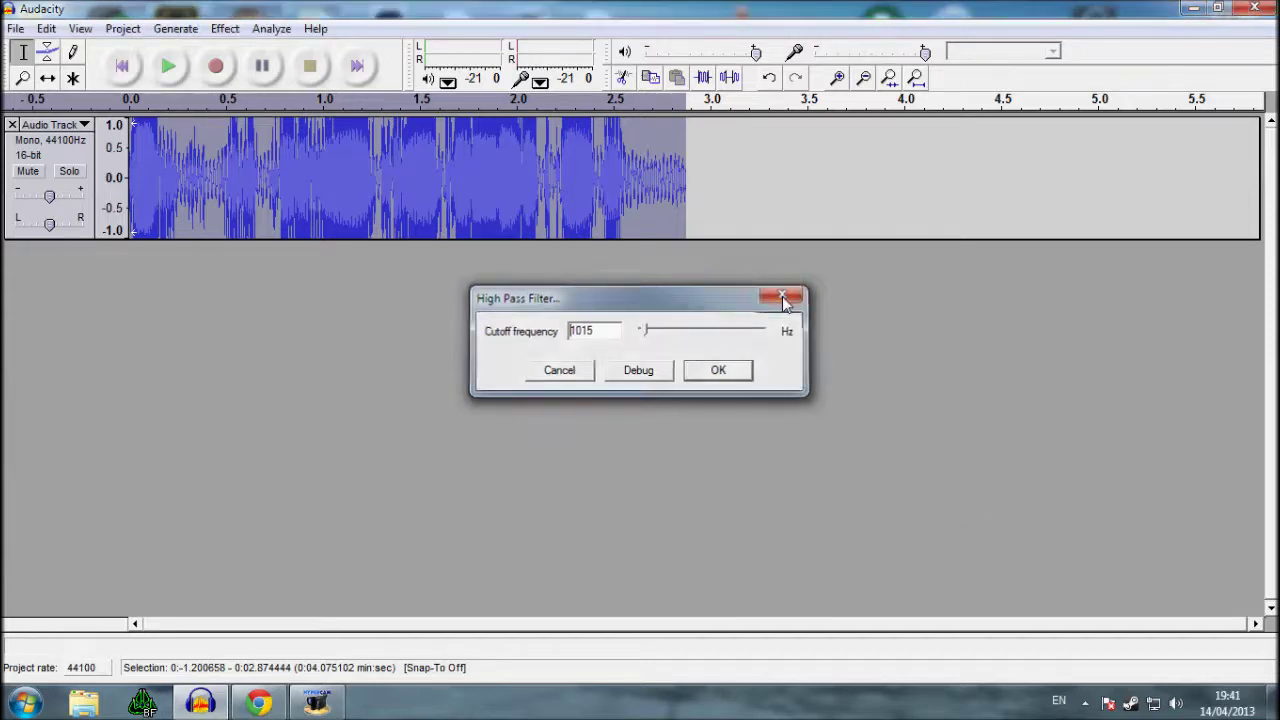
click(47, 30)
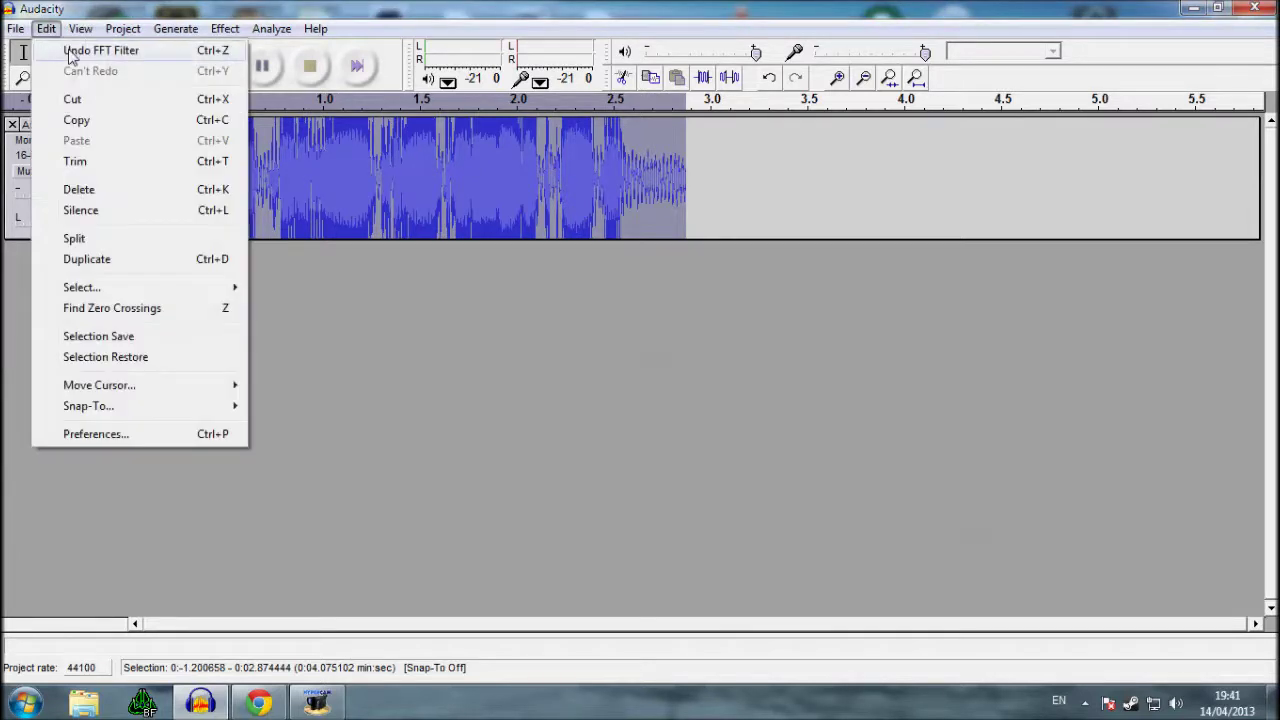
click(90, 46)
Play the pitch-lowered clip from its start, then select the whole track
click(225, 28)
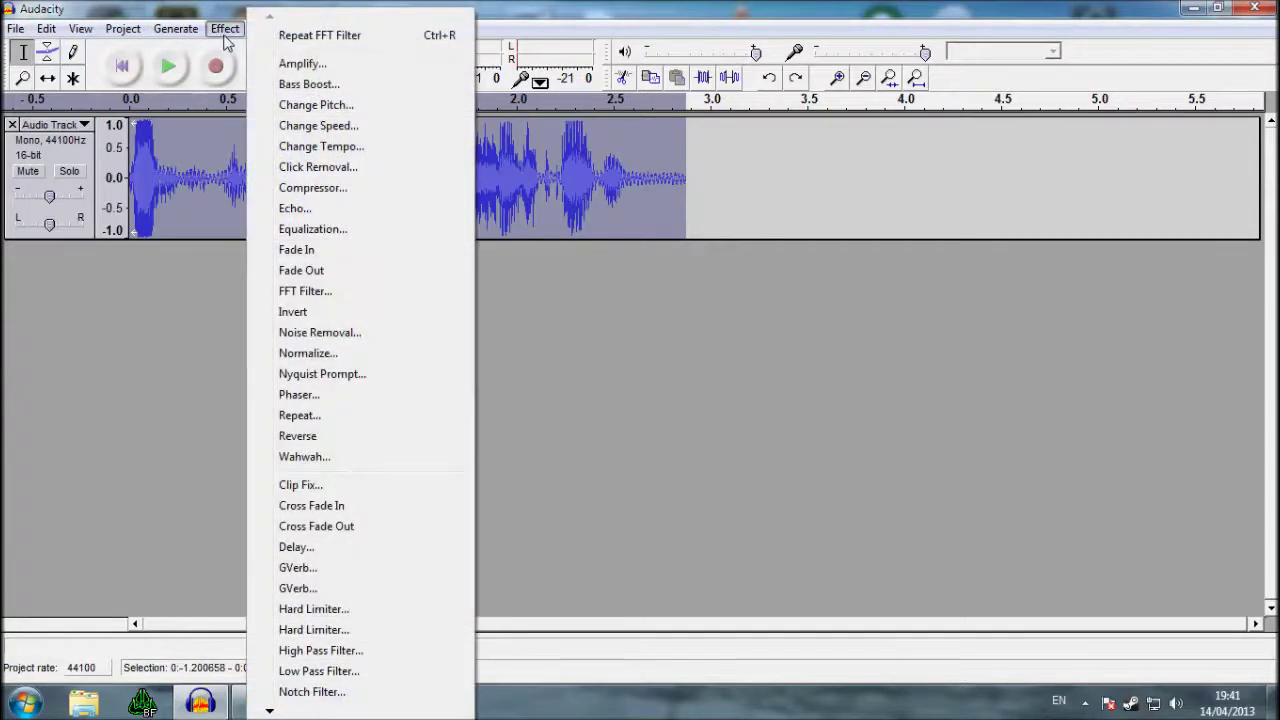
click(122, 66)
click(122, 66)
click(169, 67)
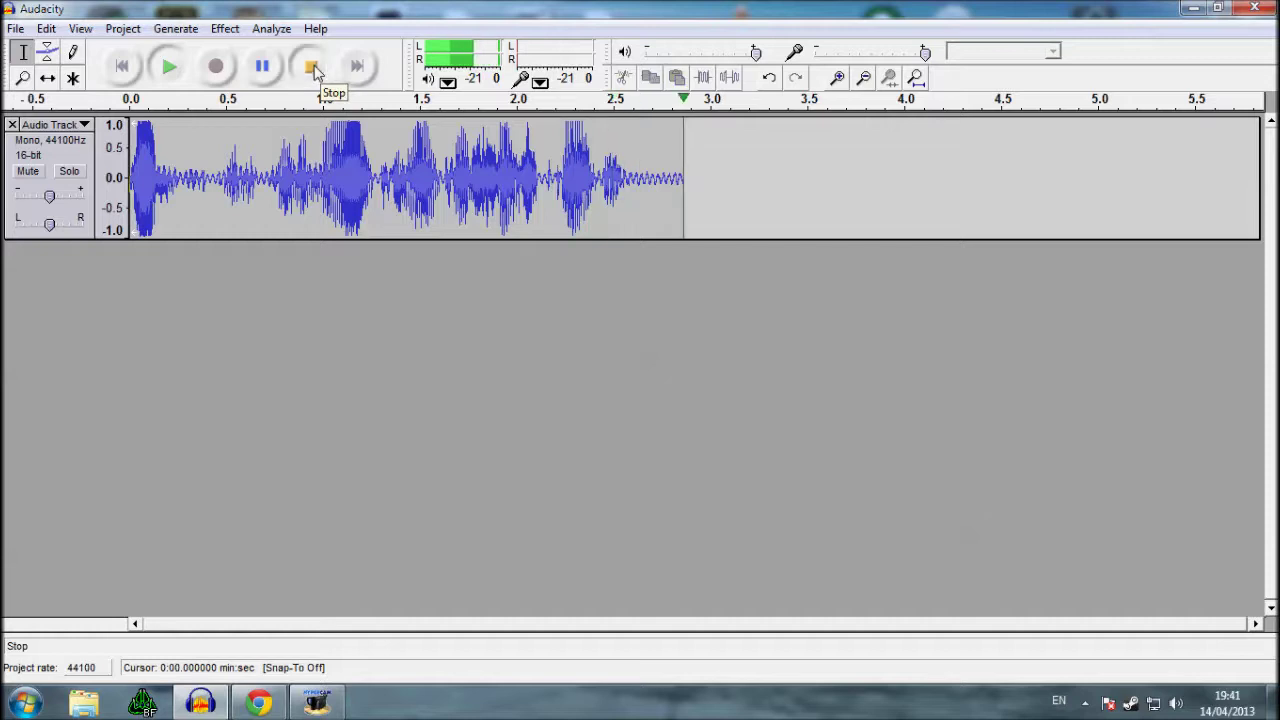
key(ctrl+a)
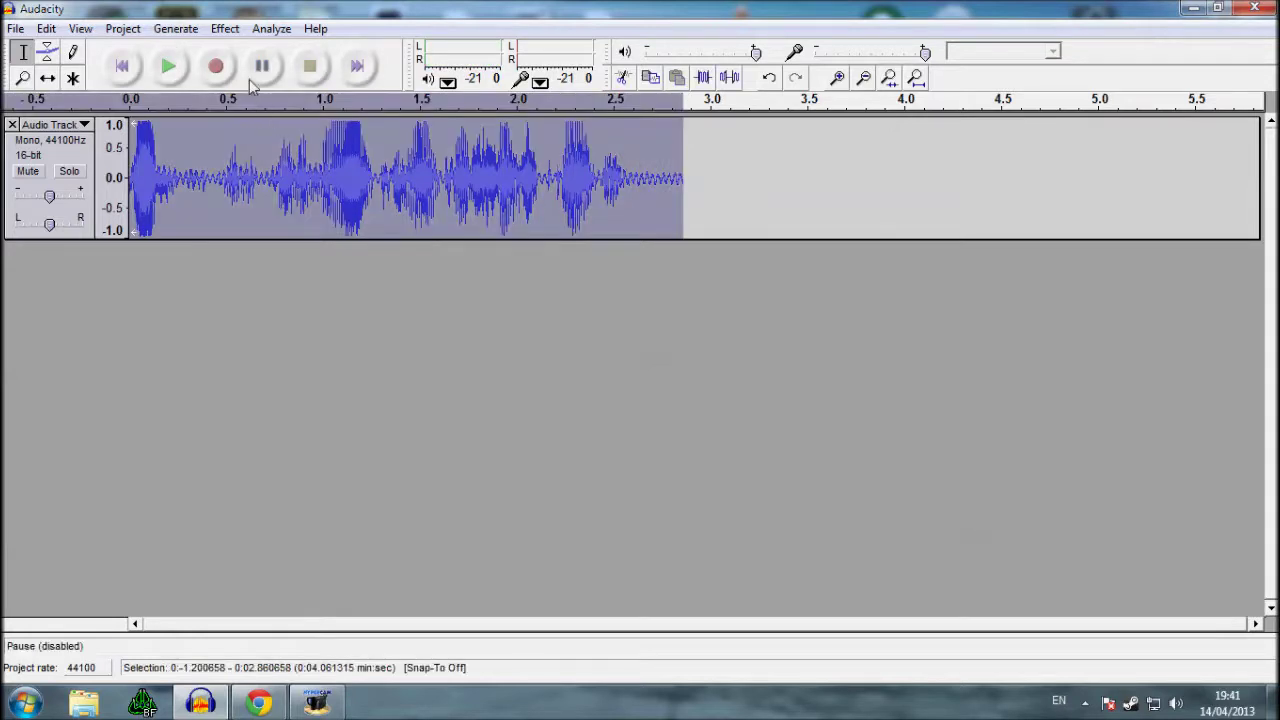
Apply the FFT Filter to the whole clip again
click(225, 29)
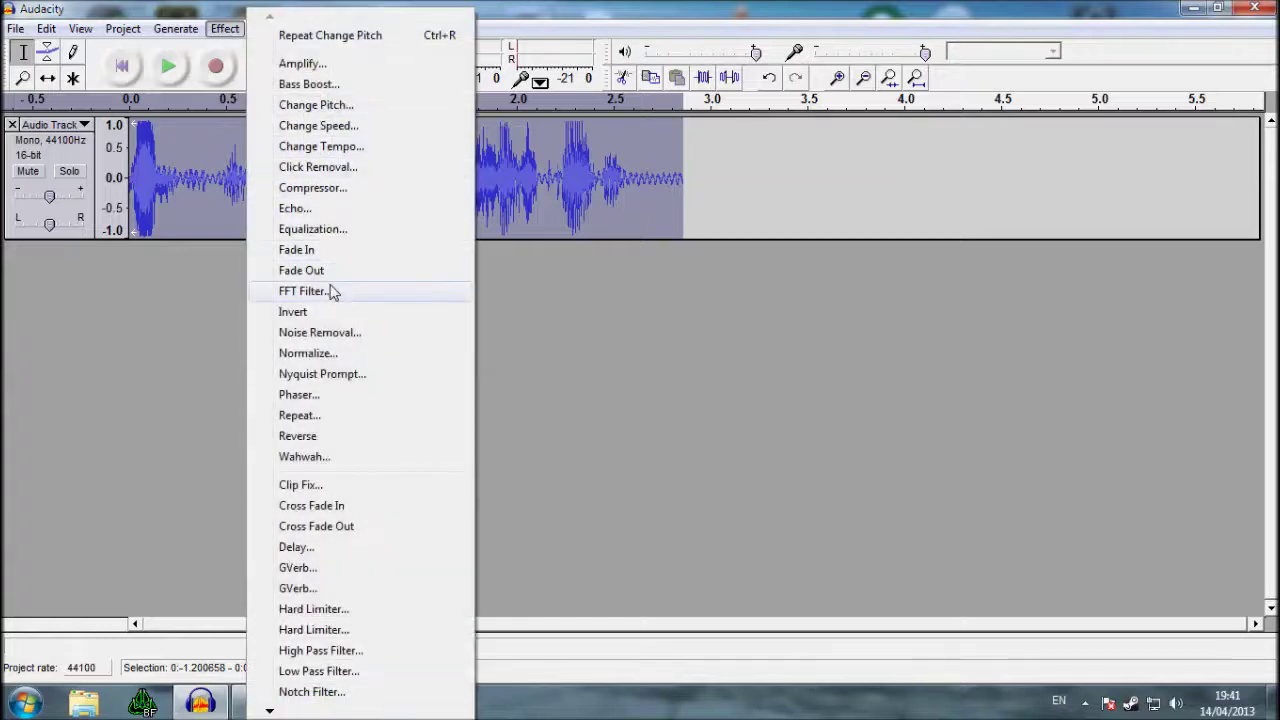
click(392, 288)
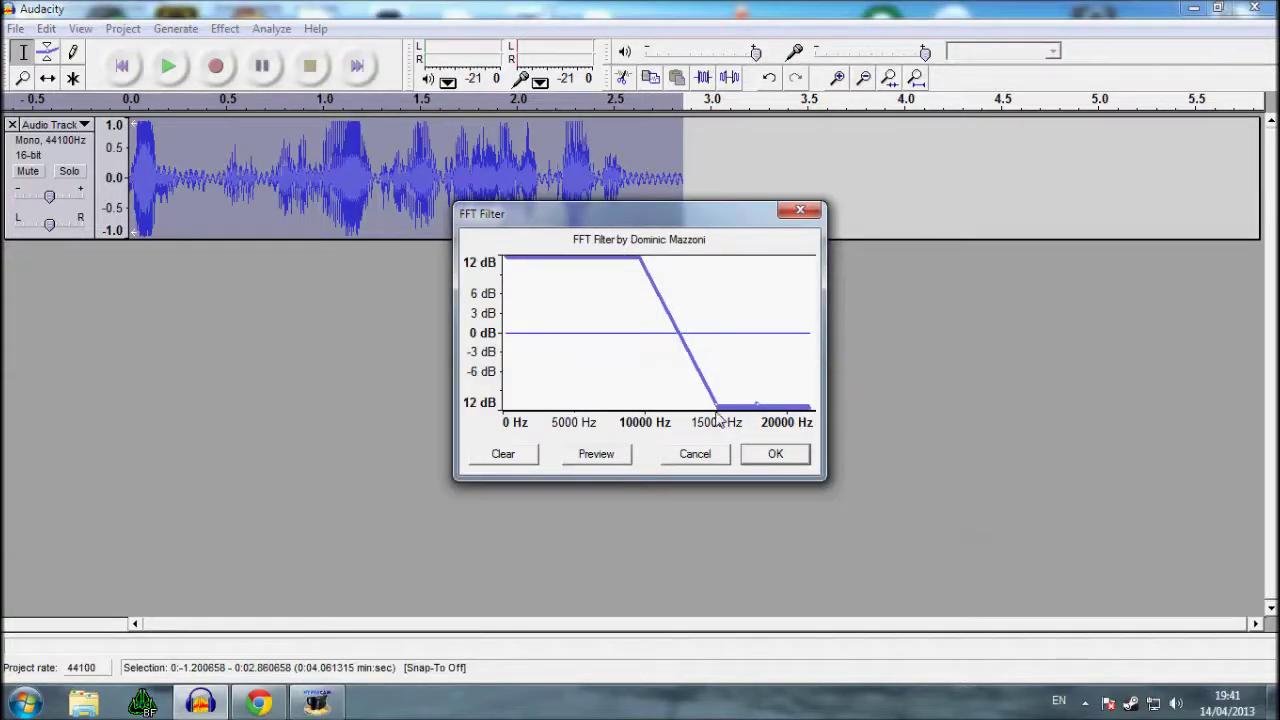
click(775, 453)
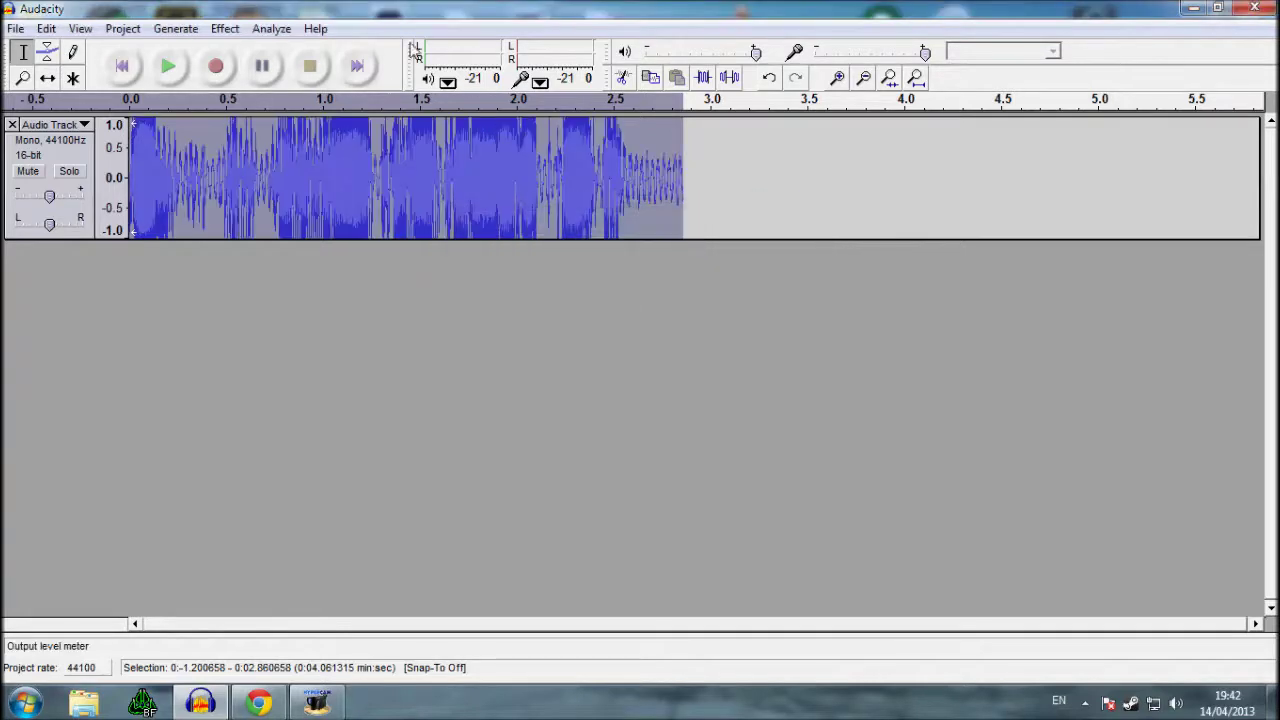
Apply a High Pass Filter with a 1015 Hz cutoff to the clip
click(225, 28)
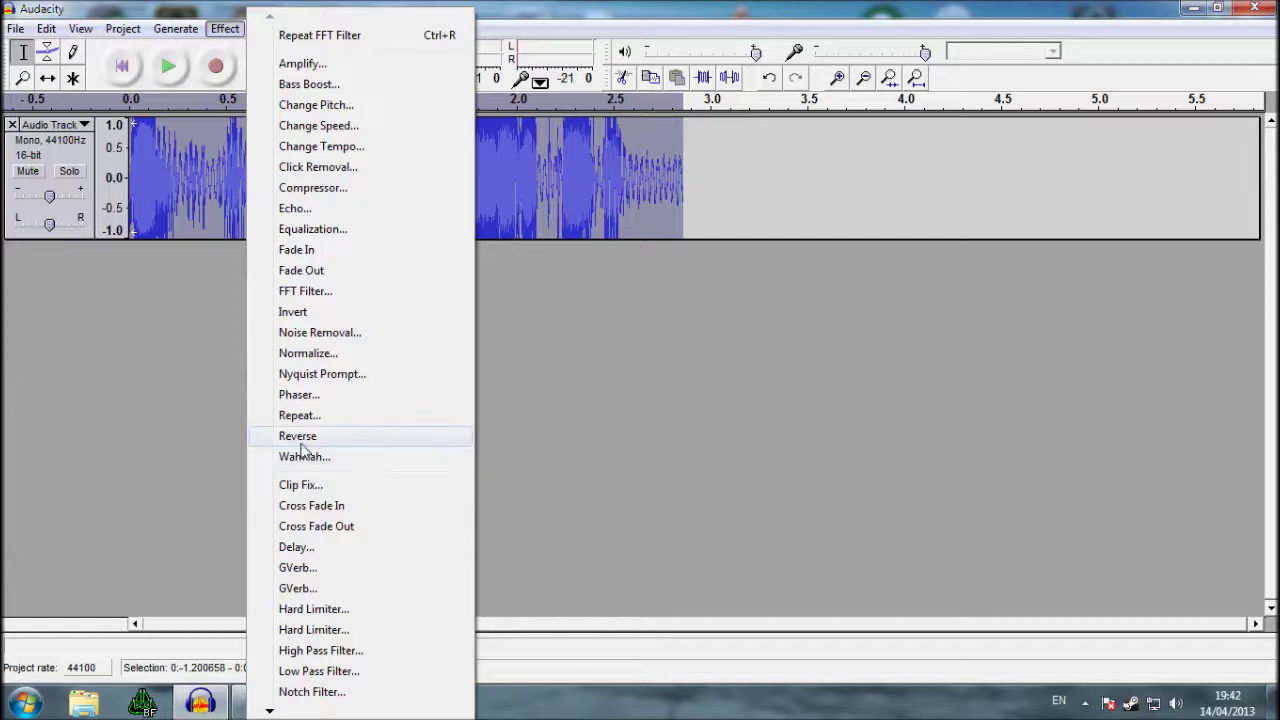
click(328, 652)
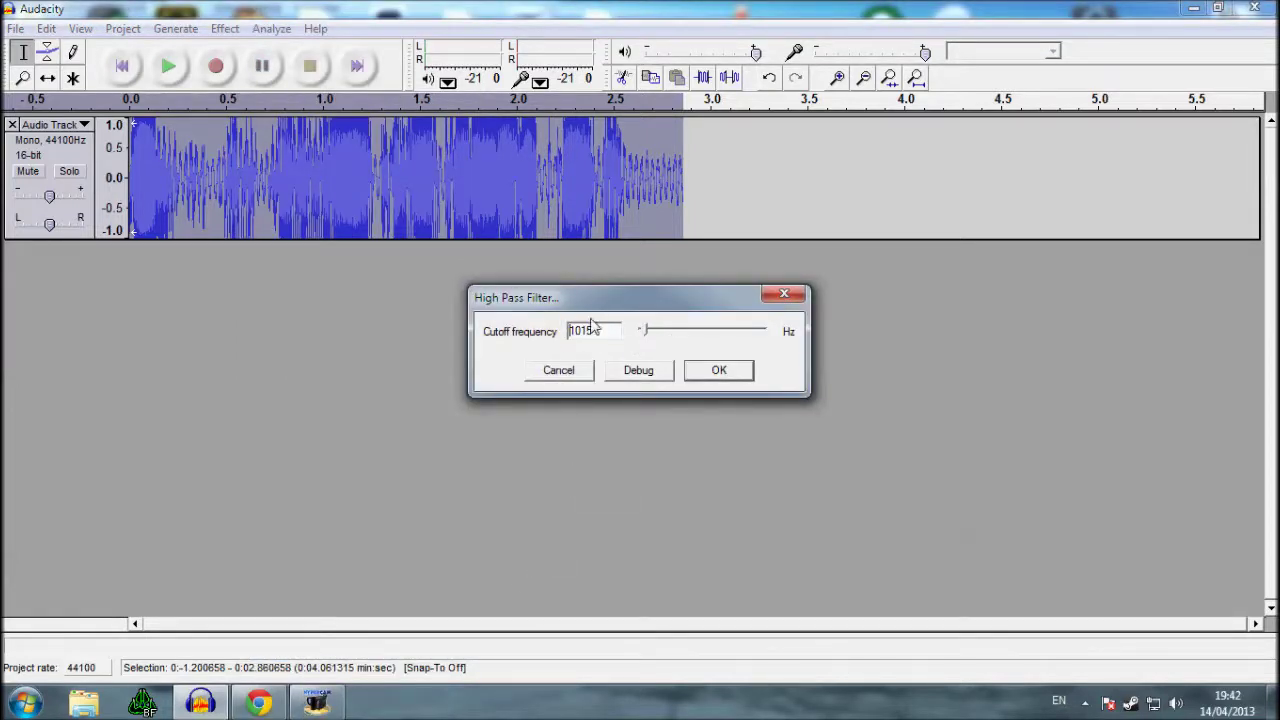
click(733, 376)
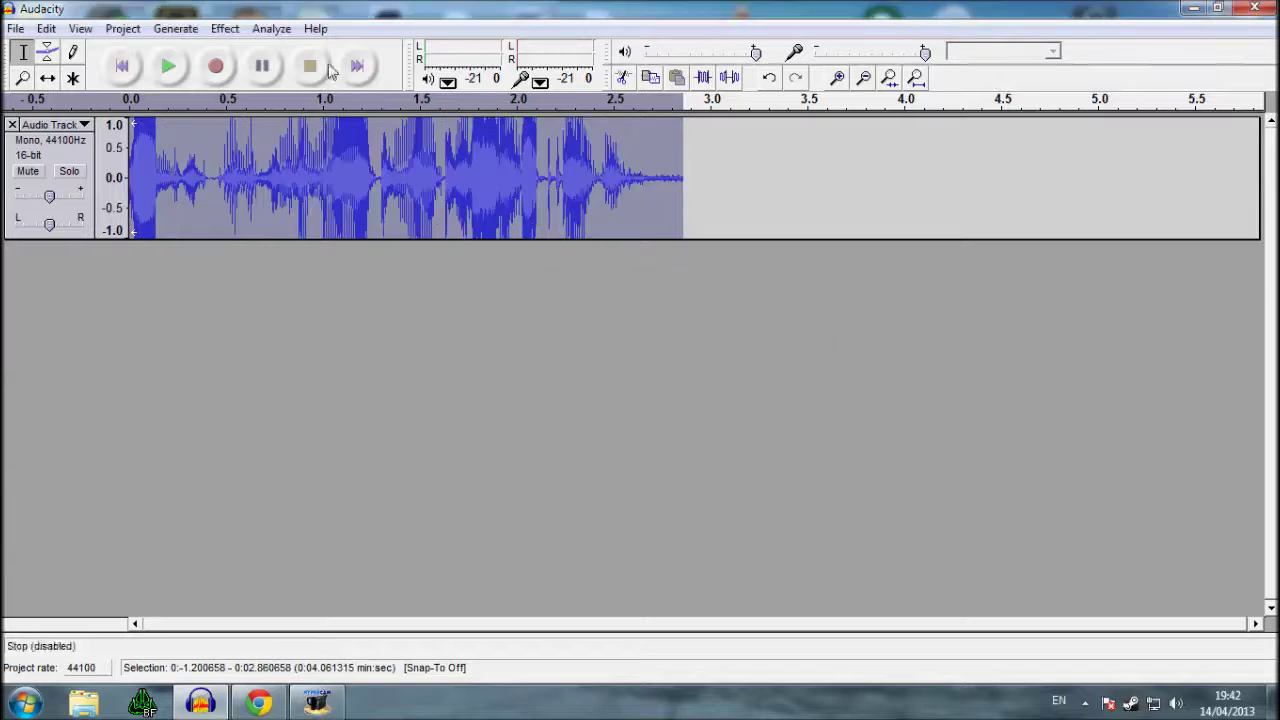
click(218, 29)
Run another FFT Filter boost followed by another 1015 Hz High Pass Filter on the clip
click(363, 291)
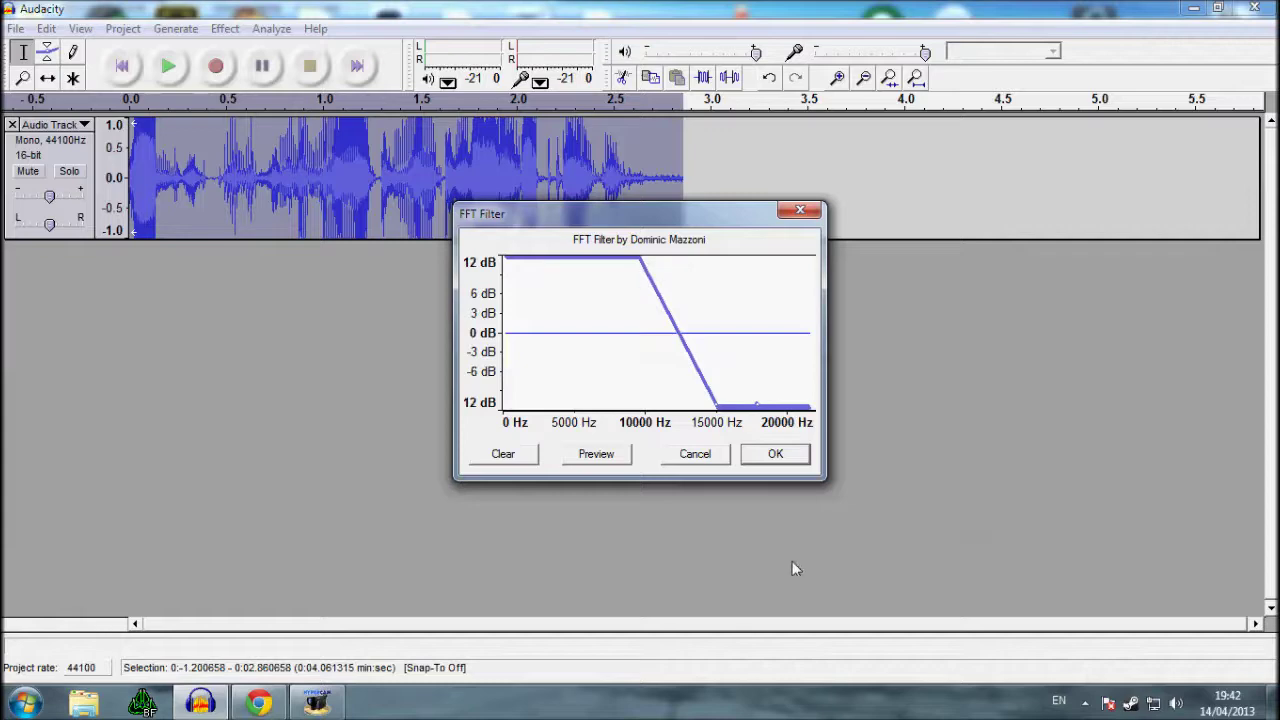
click(772, 453)
click(225, 28)
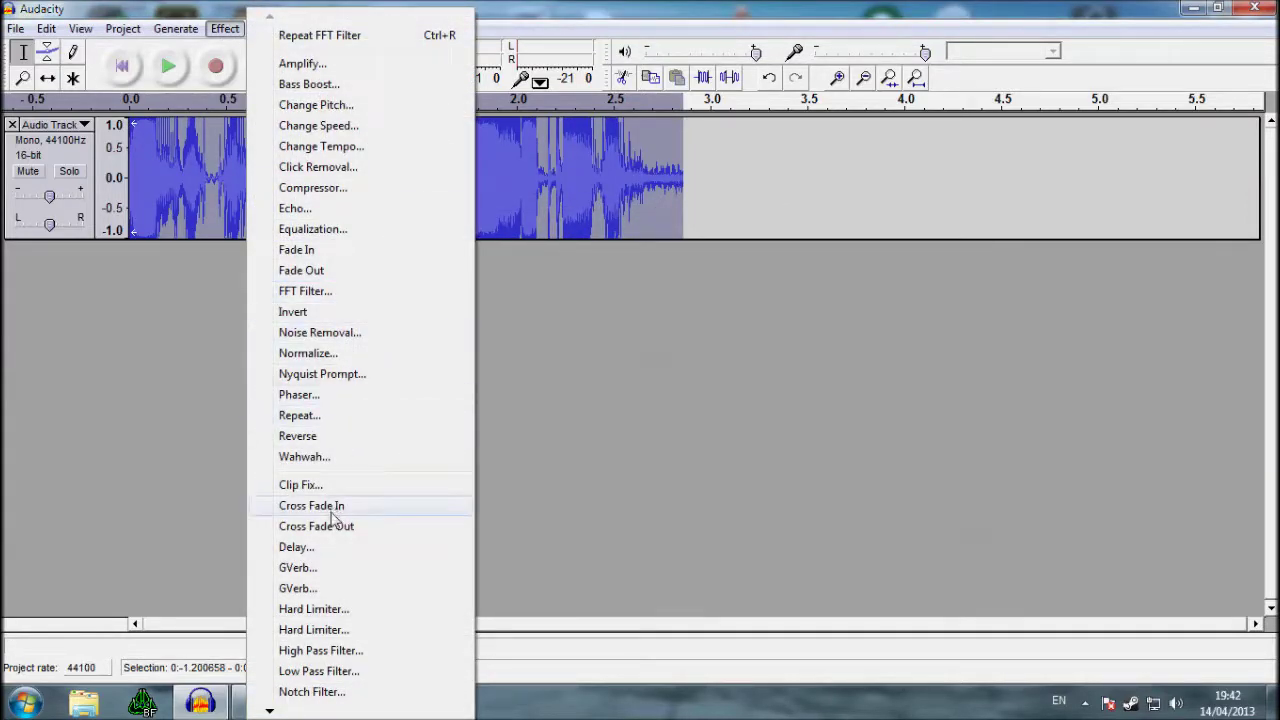
click(338, 650)
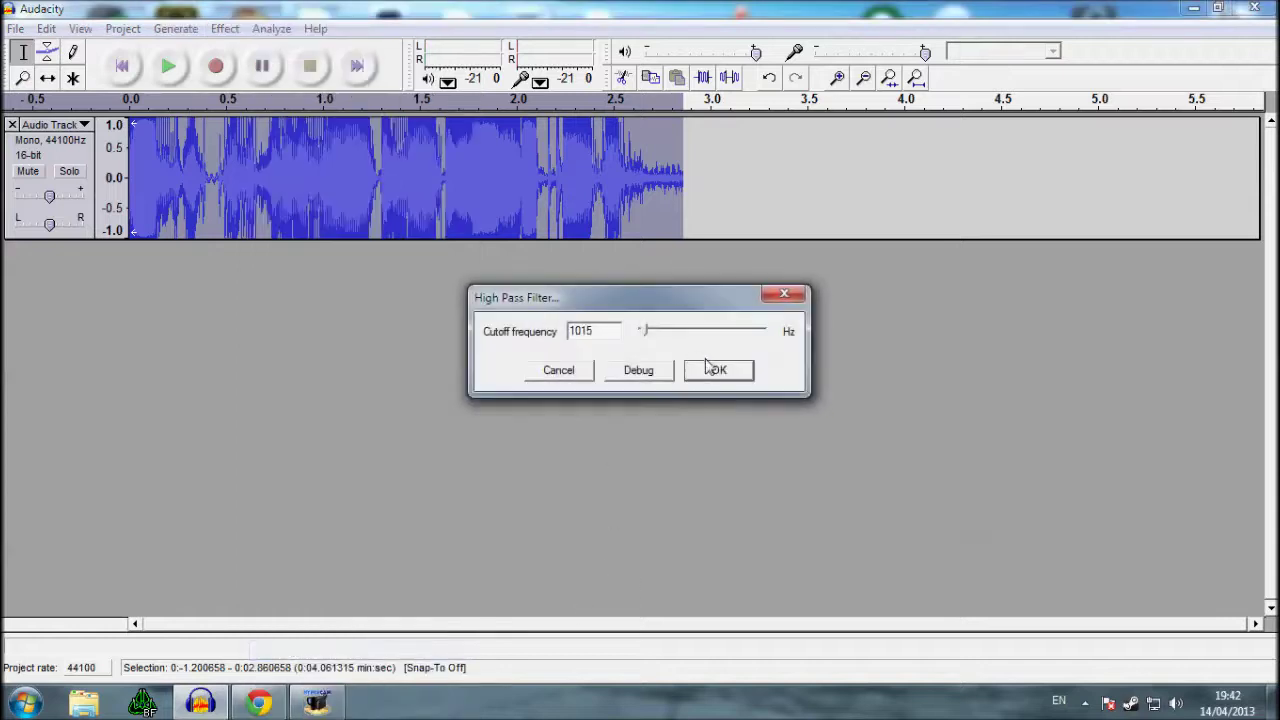
click(712, 370)
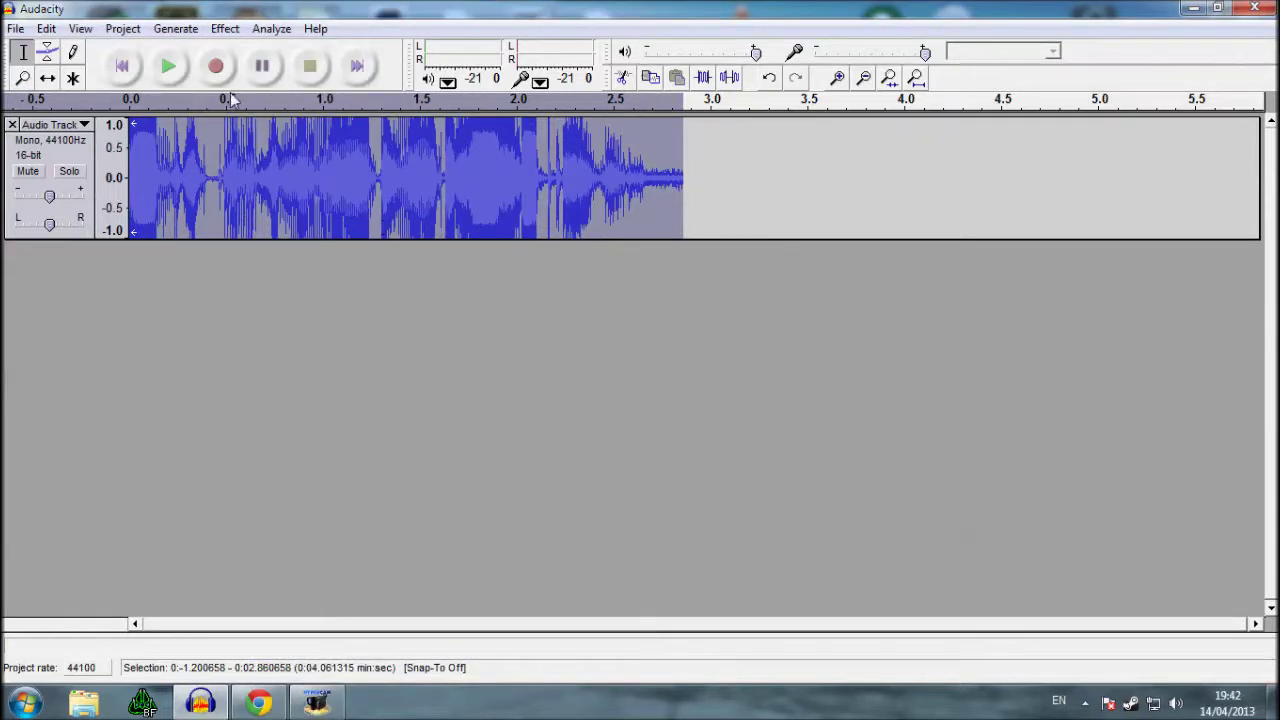
click(120, 68)
click(169, 68)
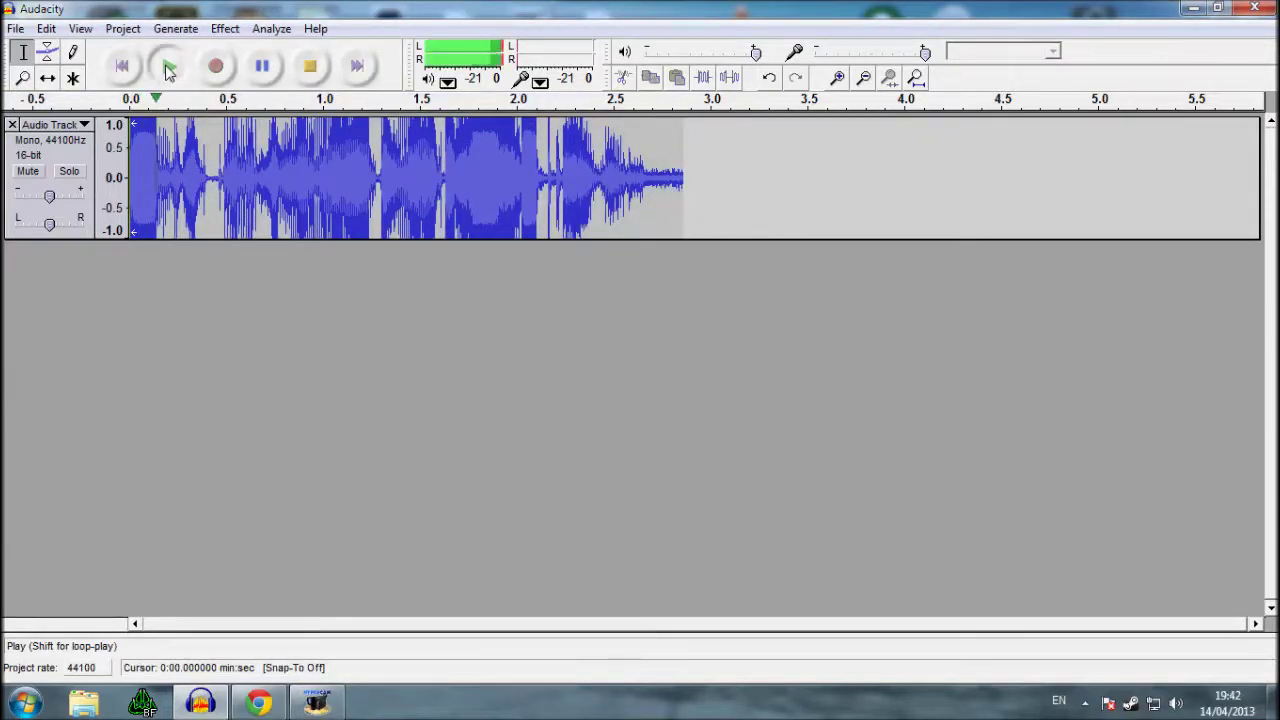